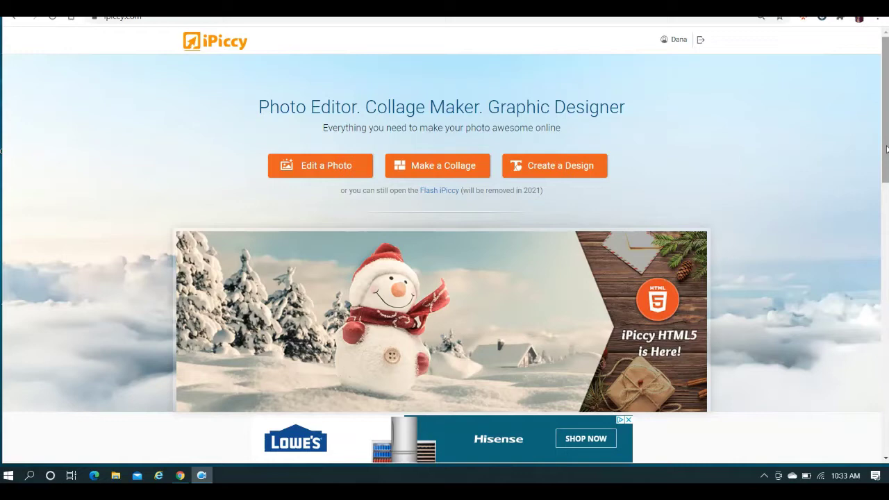
Scroll around the iPiccy home page to look over its photo, collage and design options
mouse_move(886, 149)
left_mouse_down()
mouse_move(886, 203)
mouse_move(884, 143)
left_mouse_up()
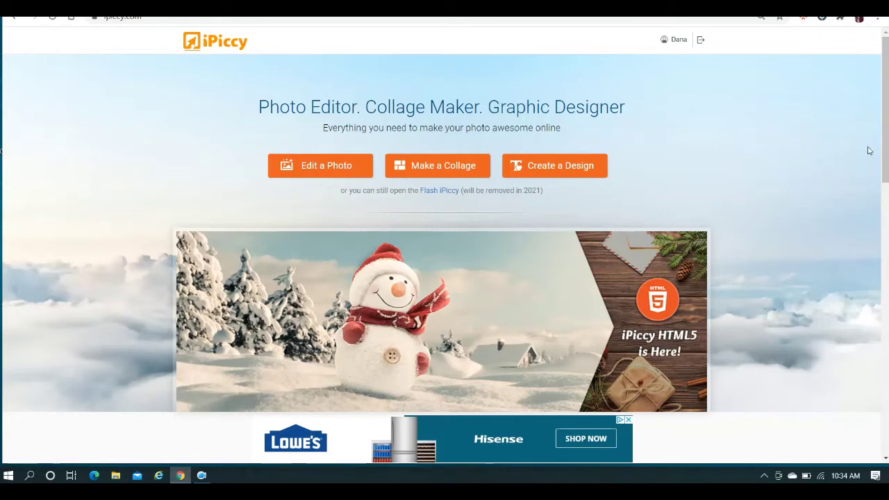
scroll(885, 137, "down", 1)
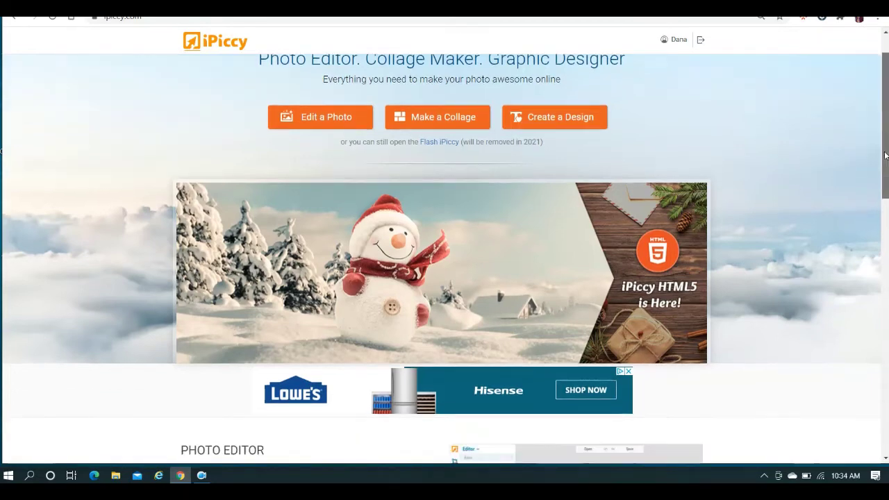
scroll(886, 137, "up", 1)
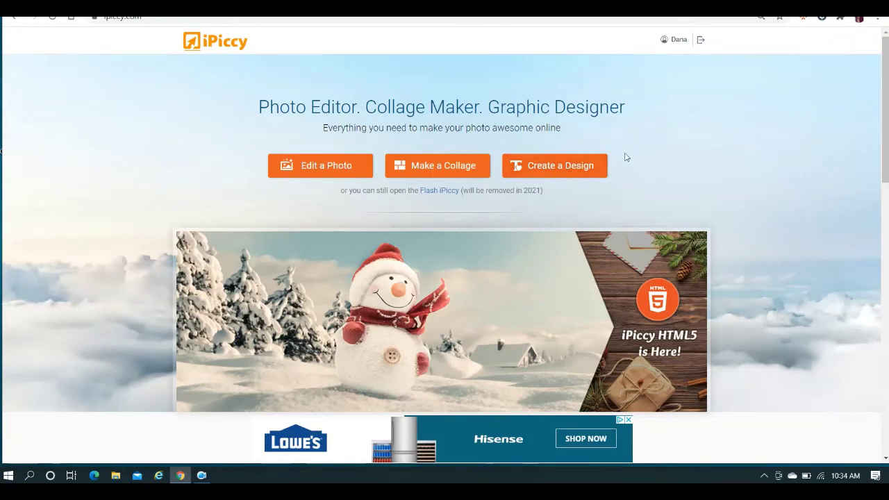
Open the Designer and set up a new custom 1920 x 1200 design with a transparent canvas
left_click(568, 164)
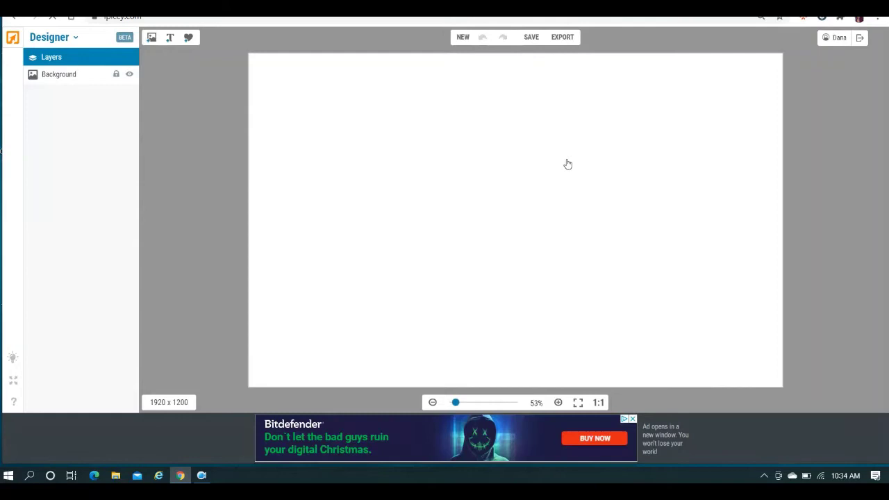
left_click(461, 39)
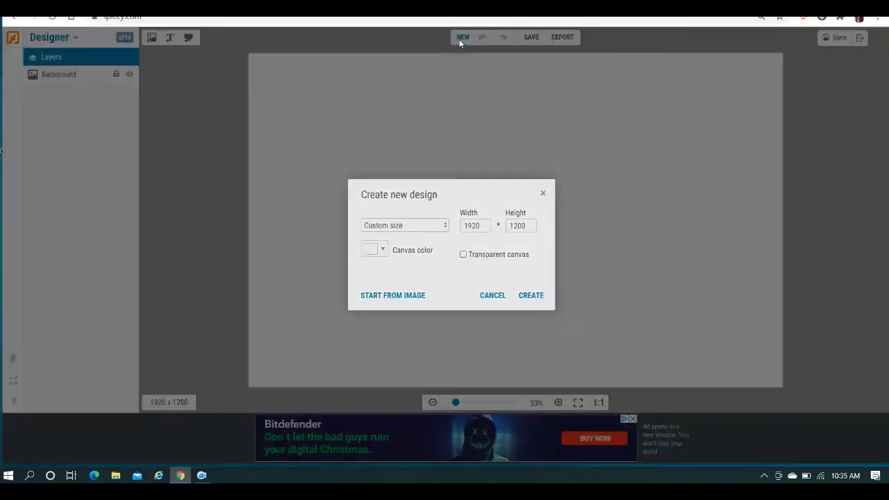
left_click(445, 226)
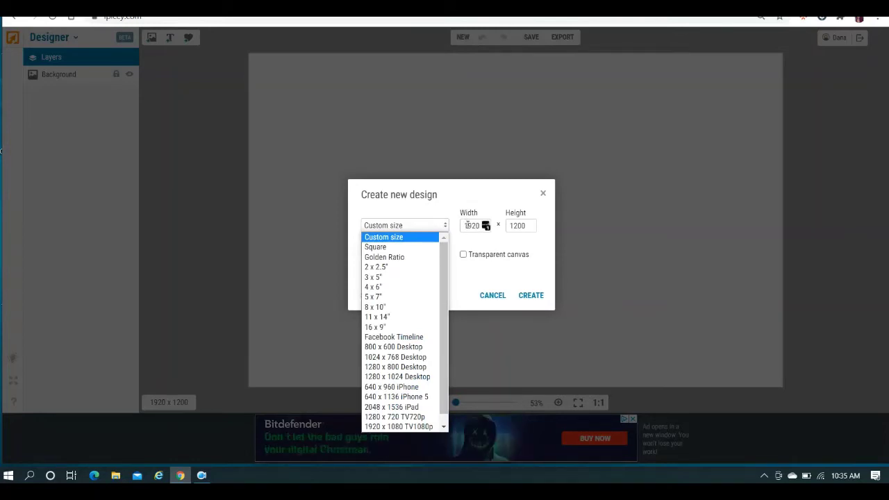
left_click(467, 224)
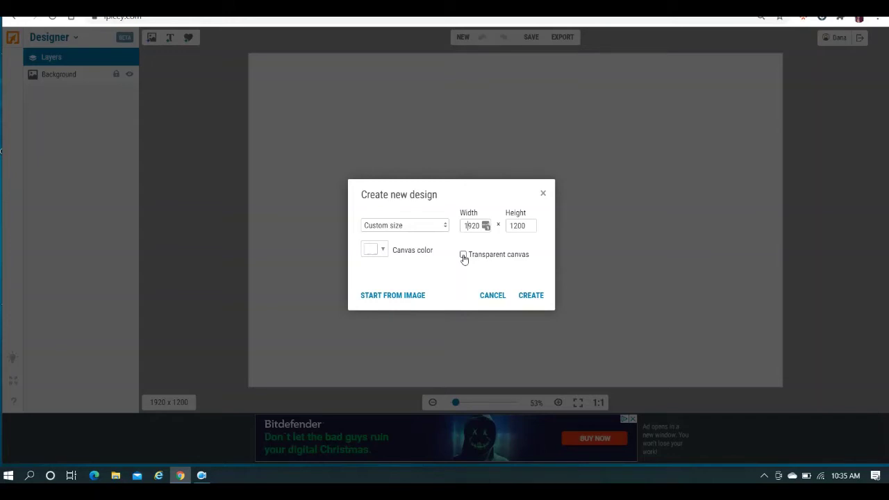
left_click(463, 256)
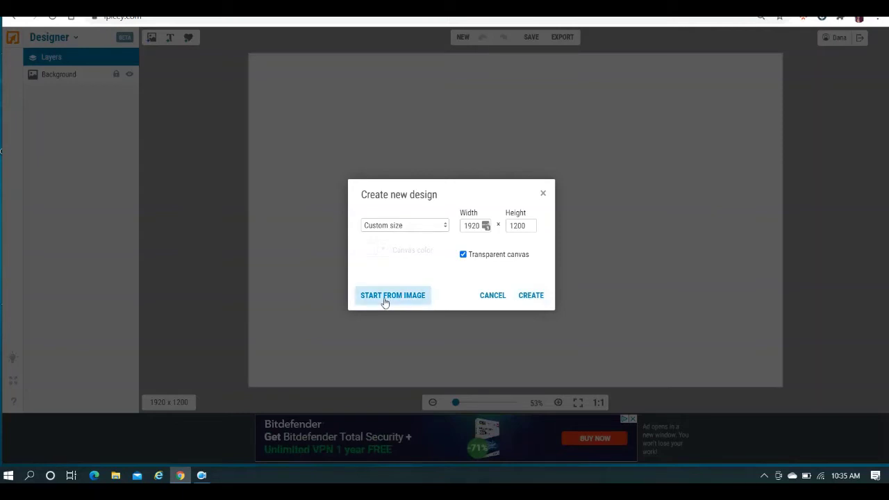
Create the transparent canvas, add a 'Your Text Here' text layer, and scroll the font list
left_click(534, 297)
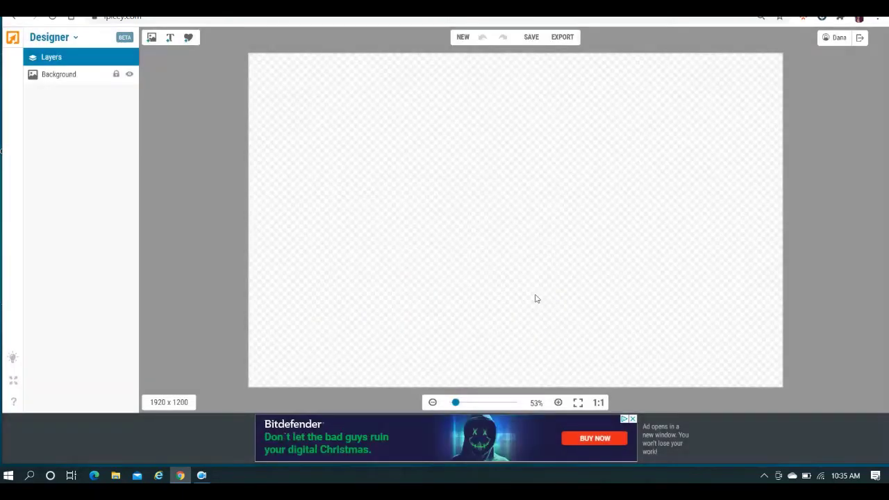
left_click(170, 38)
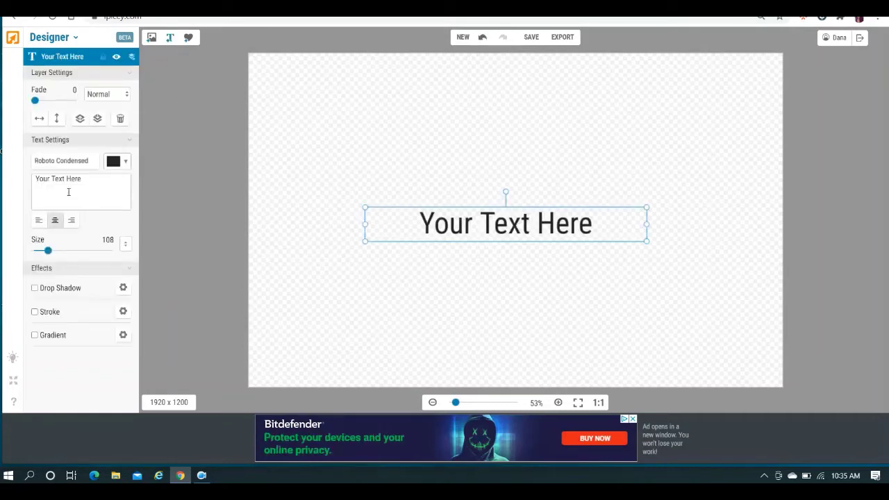
left_click(82, 160)
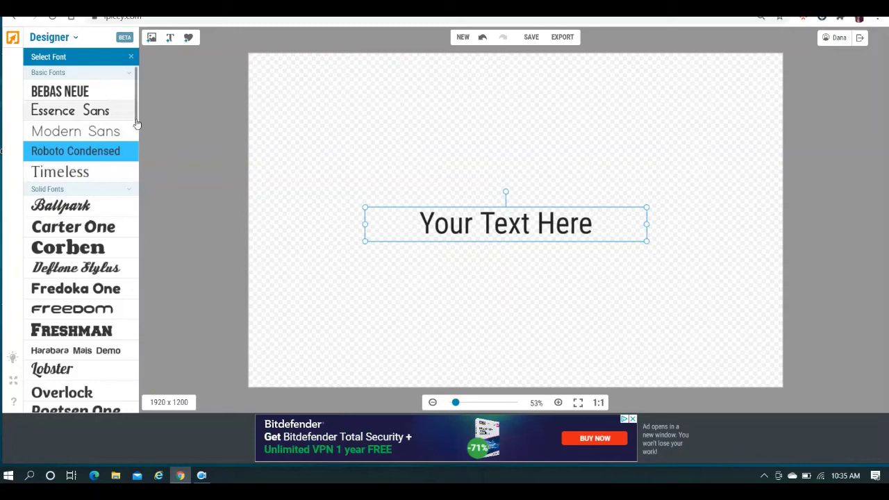
left_click_drag(136, 125, 133, 426)
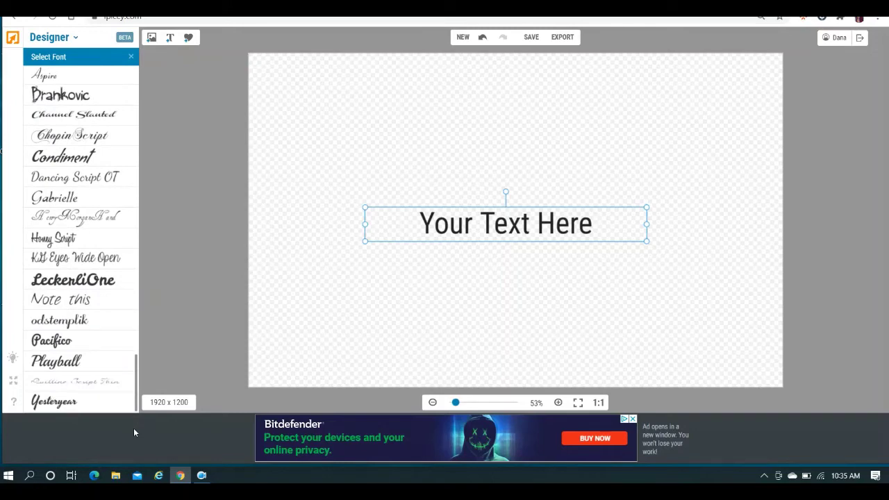
left_click_drag(134, 432, 146, 97)
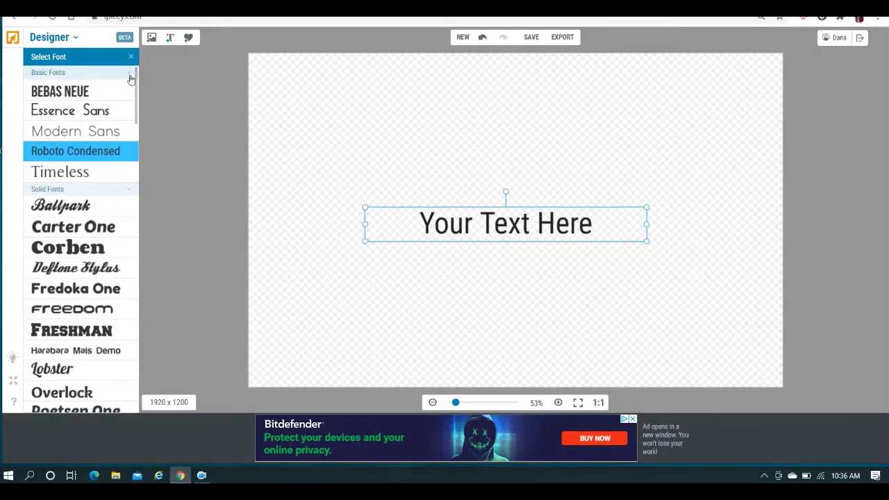
Collapse and re-expand the Basic, Solid, Art and Script font groups, keeping Roboto Condensed
left_click(130, 77)
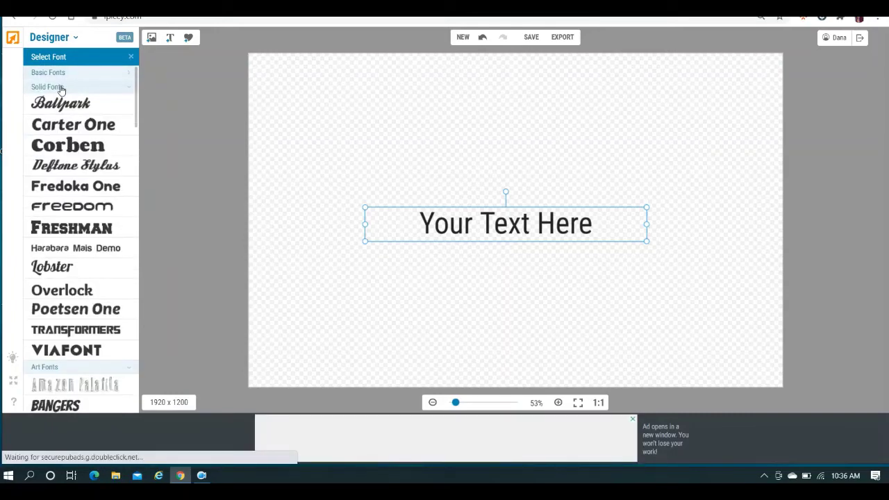
left_click(131, 88)
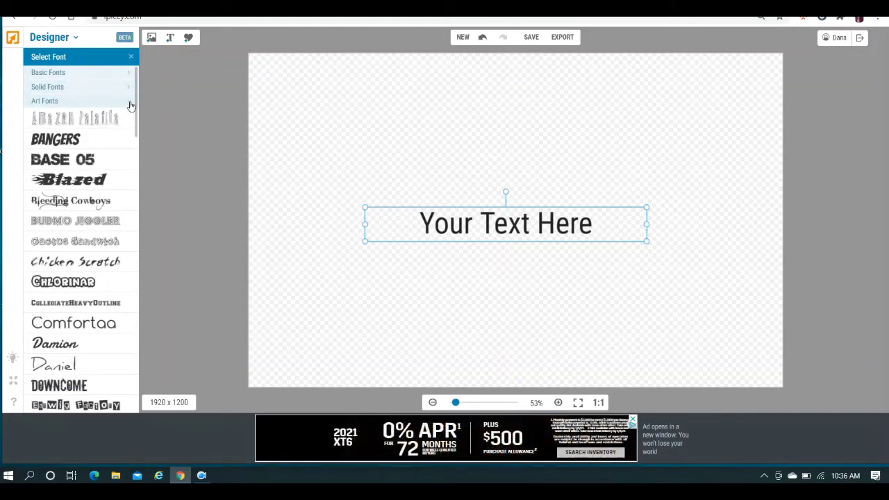
left_click(130, 103)
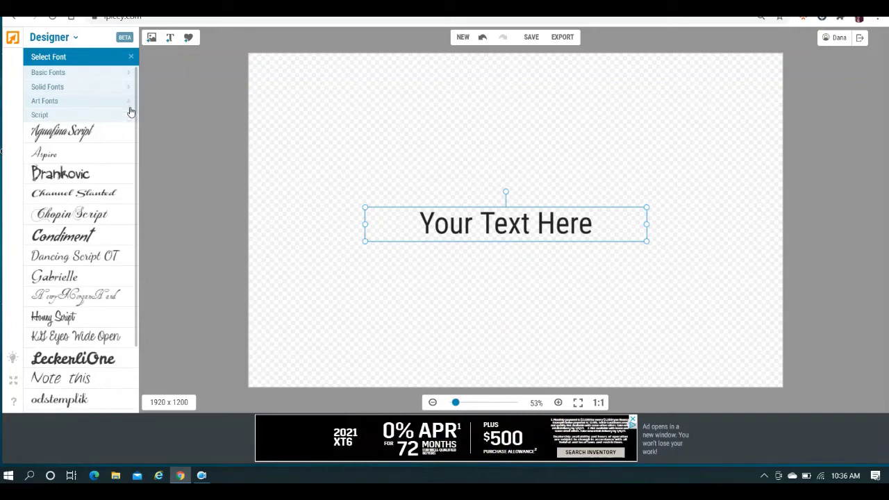
left_click(129, 117)
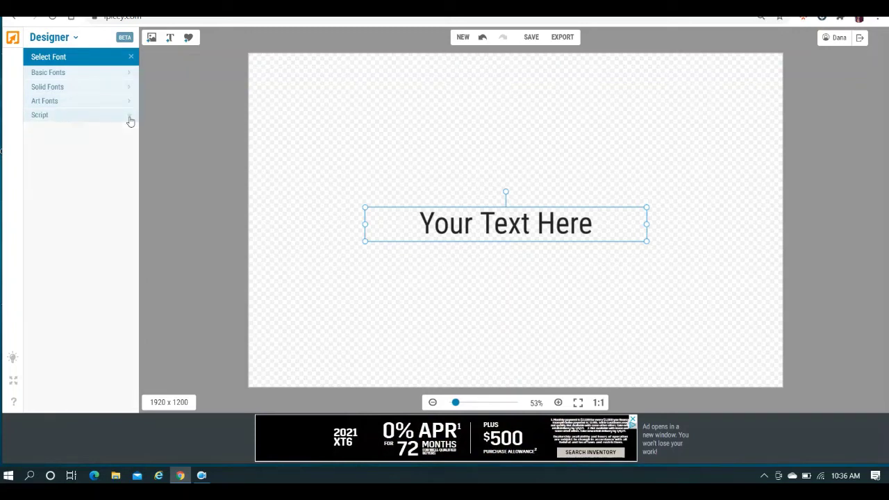
left_click(129, 120)
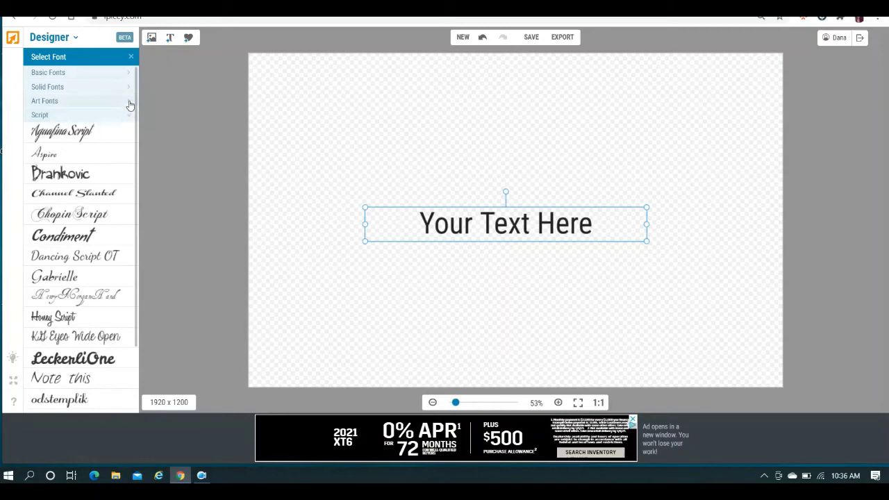
left_click(129, 104)
left_click(130, 88)
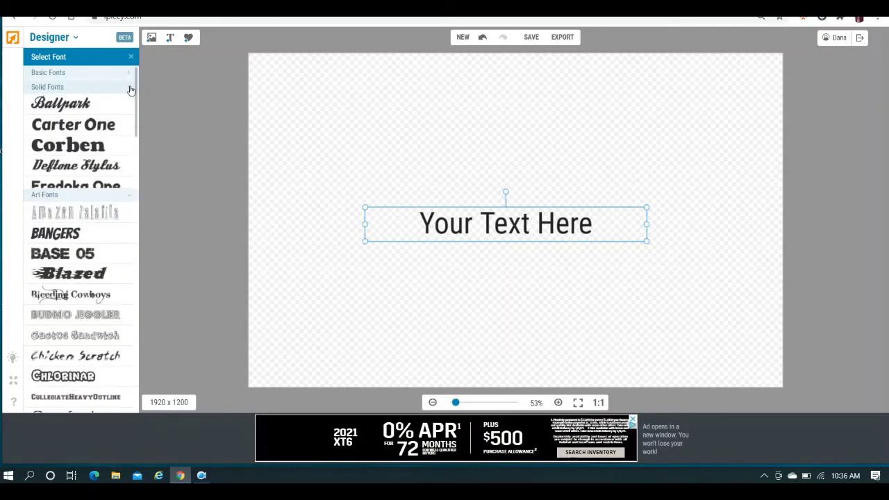
left_click(128, 75)
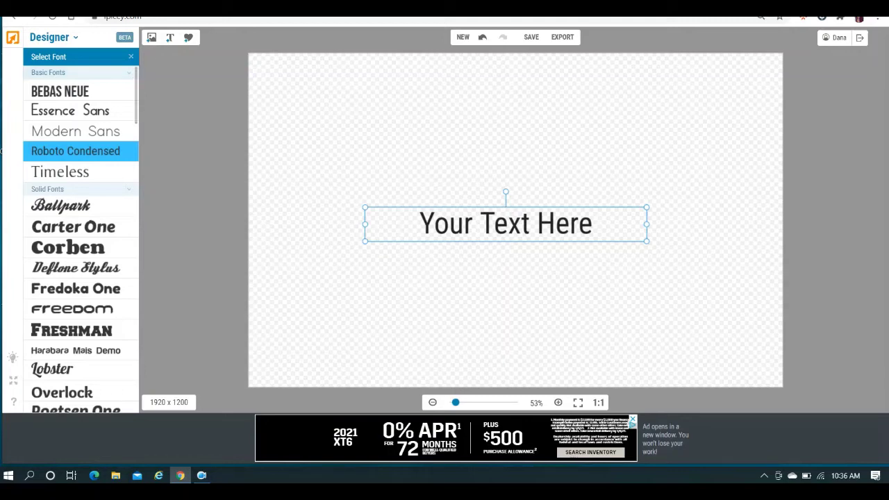
Set the text colour to red #be1818 and add a drop shadow of size 8 with raised opacity
left_click(131, 57)
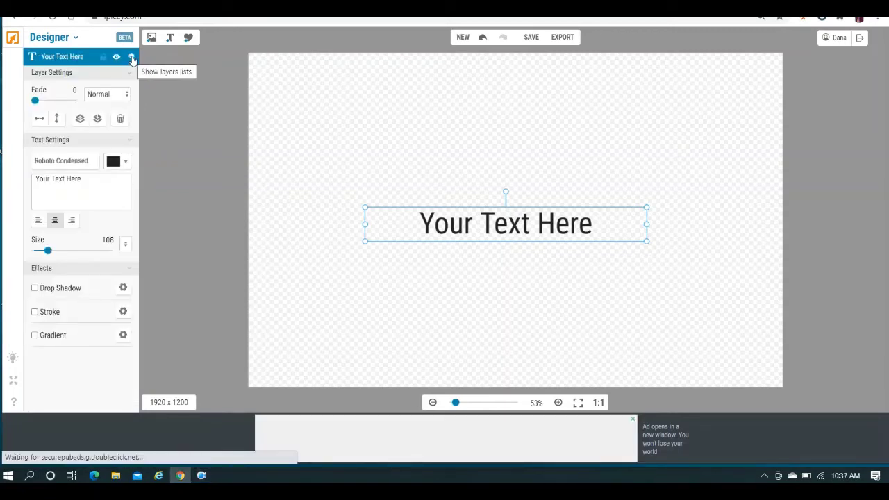
left_click(116, 162)
left_click(206, 219)
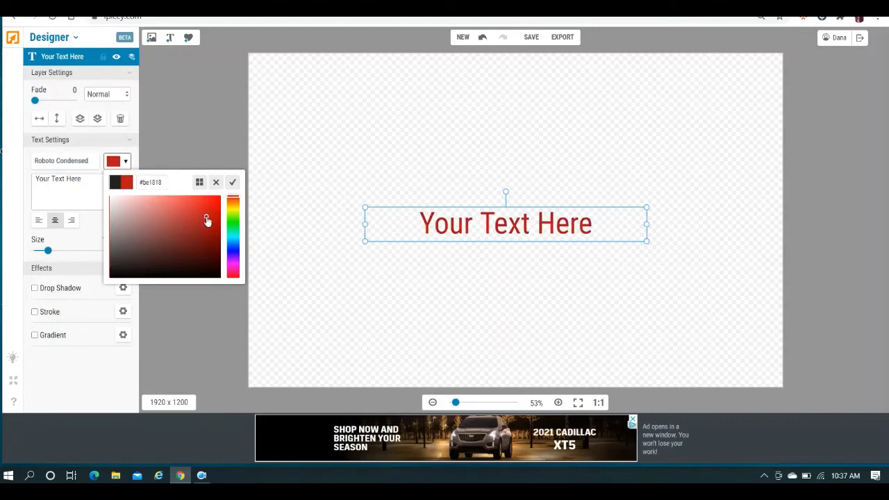
left_click(35, 288)
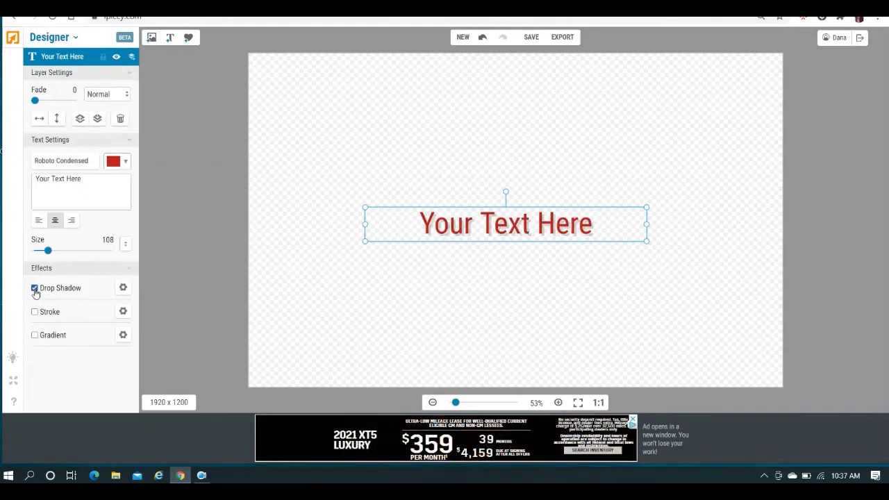
left_click(123, 288)
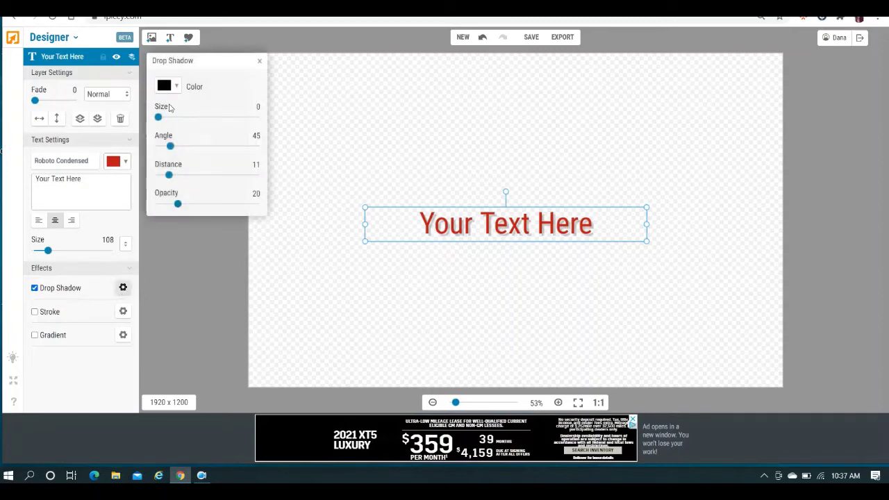
mouse_move(158, 118)
left_mouse_down()
mouse_move(211, 123)
mouse_move(156, 120)
left_mouse_up()
left_click_drag(178, 203, 241, 206)
left_click(259, 61)
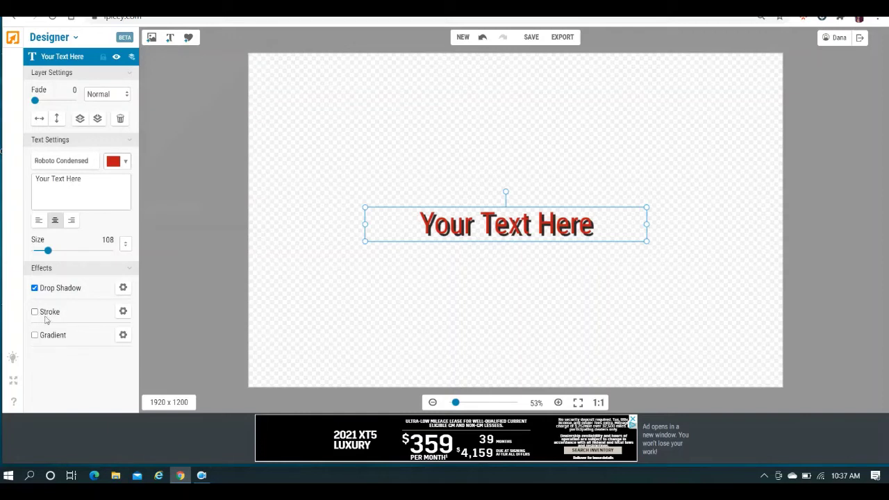
Fill the text with a radial gradient
left_click(35, 335)
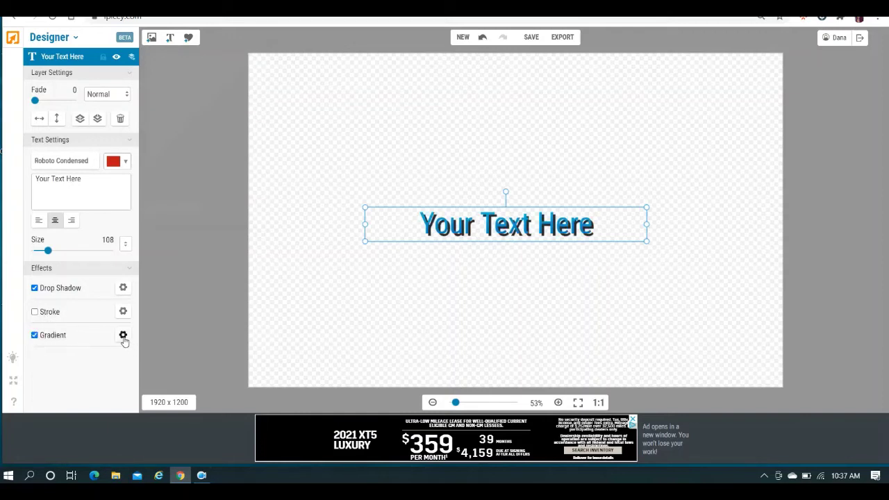
left_click(123, 336)
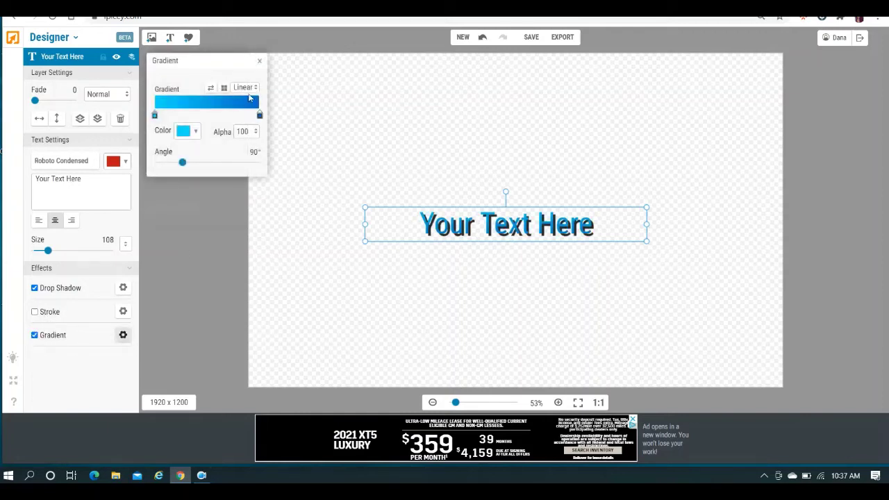
left_click(254, 87)
left_click(243, 107)
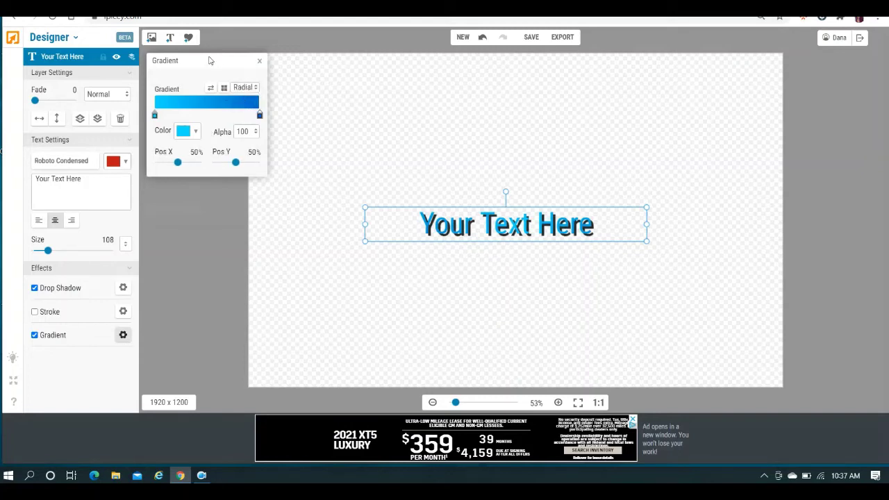
left_click(259, 61)
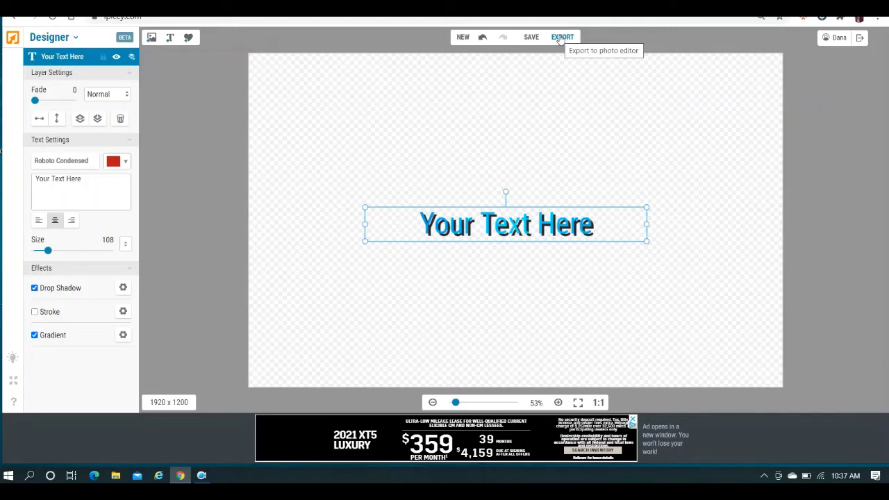
Add a star from the Doodle Stars sticker set to the canvas
left_click(188, 37)
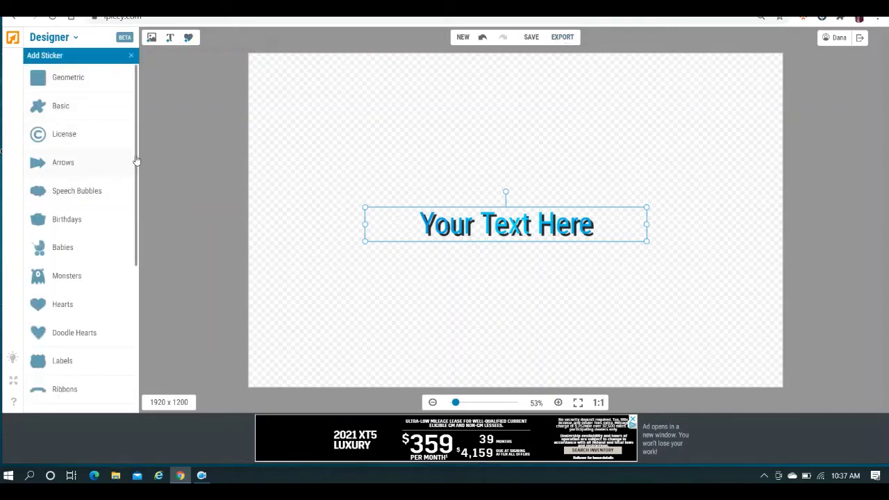
left_click_drag(136, 160, 131, 244)
left_click(69, 309)
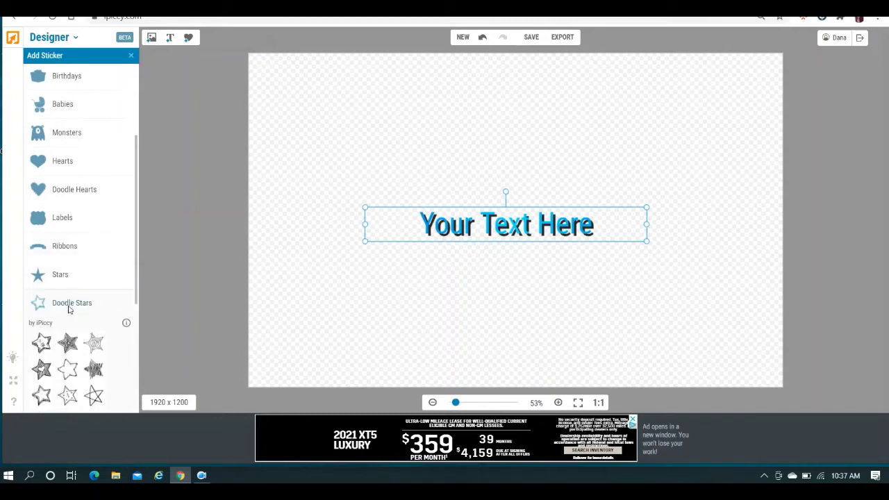
left_click(68, 342)
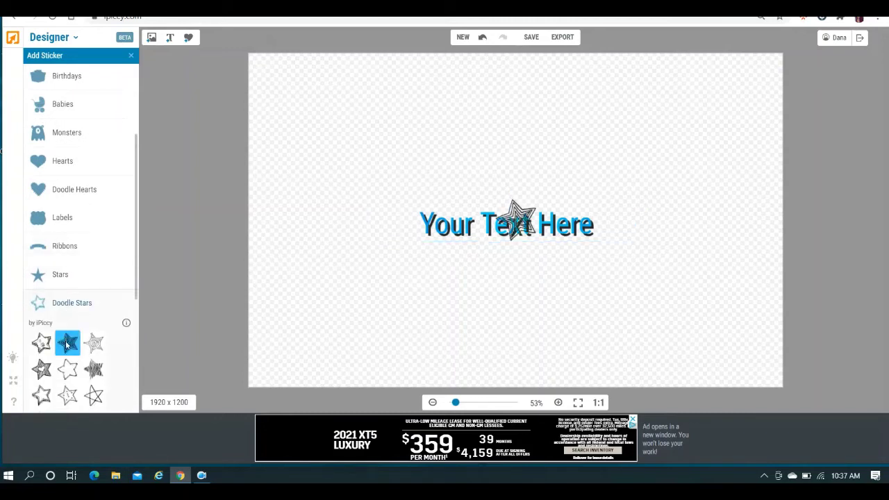
Move the star to the upper left, enlarge it to about twice its size, and deselect it
mouse_move(516, 212)
left_mouse_down()
mouse_move(337, 108)
mouse_move(304, 104)
left_mouse_up()
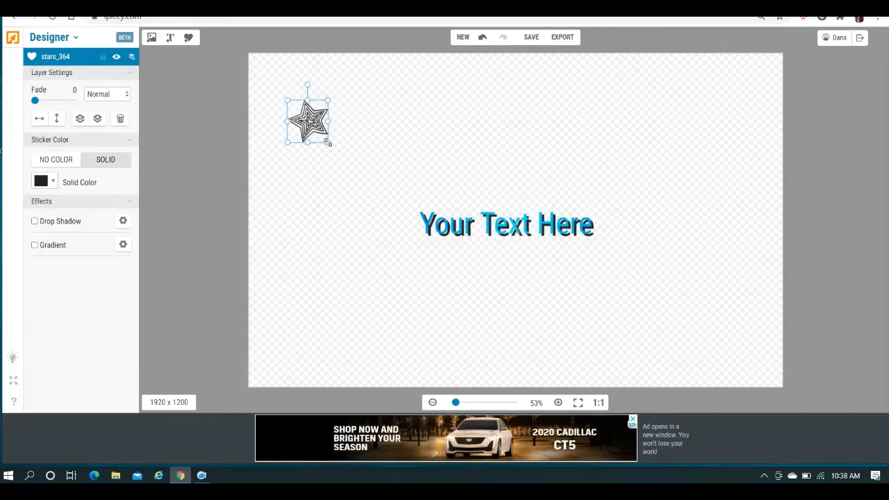
left_click_drag(327, 144, 390, 181)
left_click_drag(330, 147, 326, 127)
left_click(534, 134)
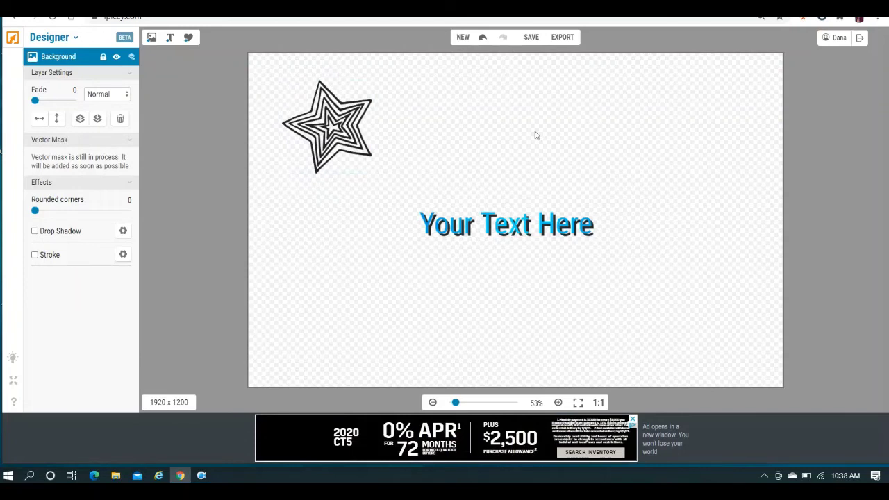